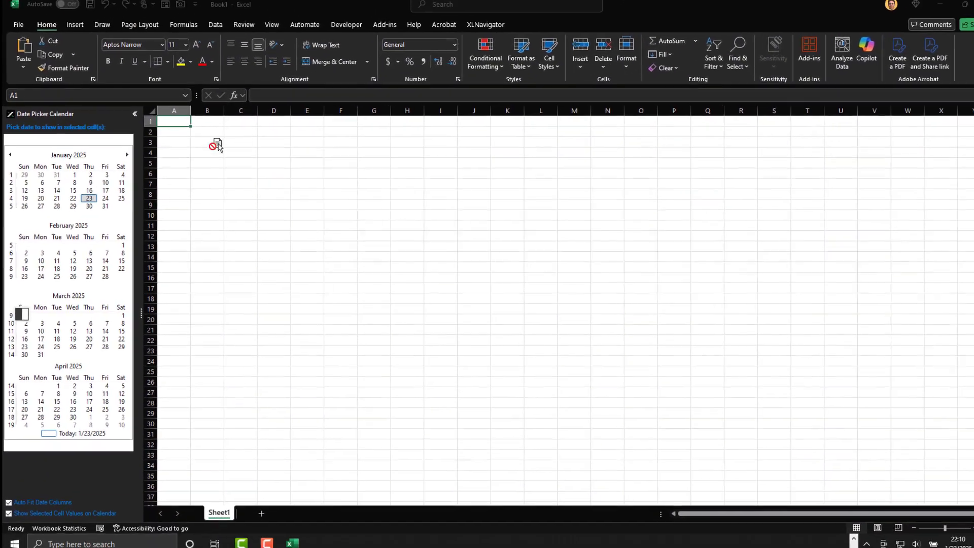
Drag the Date Picker Calendar pane from the left edge and dock it on the right edge of the window.
drag(217, 146, 961, 323)
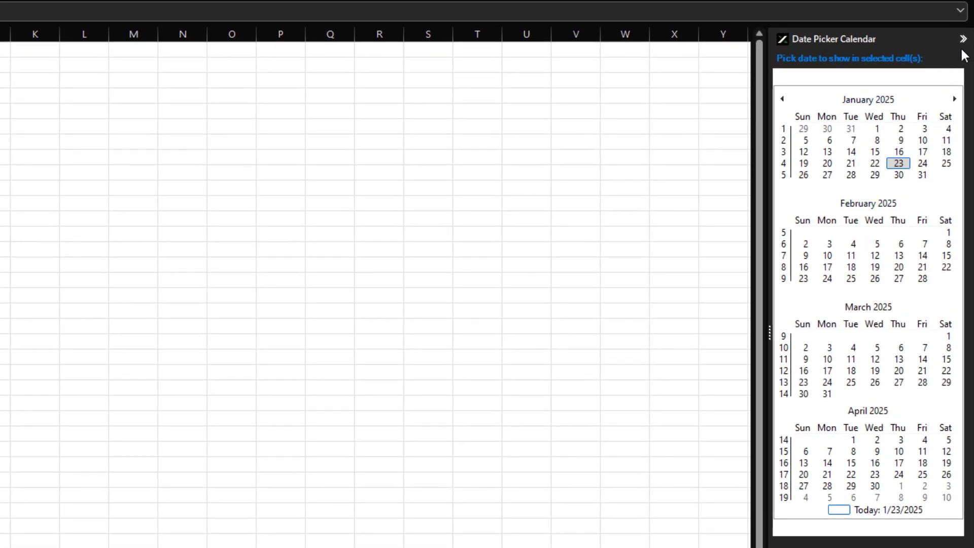
Collapse and re-expand the calendar pane, then dock it back on the left.
click(962, 39)
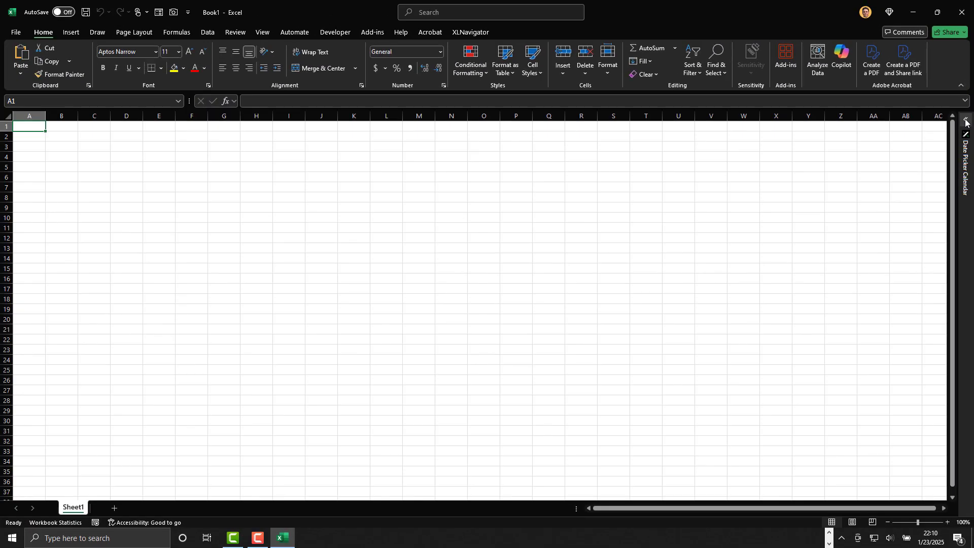
click(963, 71)
drag(735, 120, 20, 314)
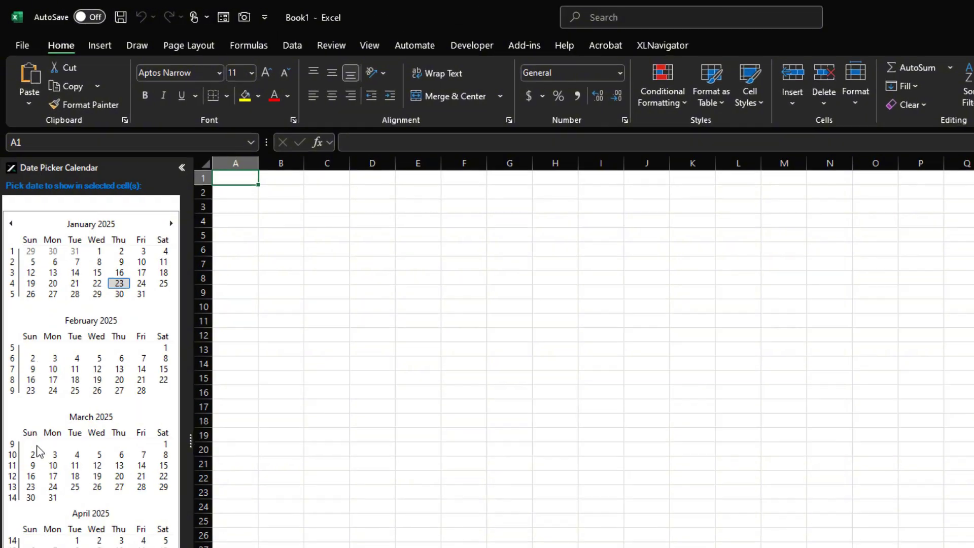
Use Toggle Side Panel on the XLNavigator tab to hide the calendar pane and show it again.
click(471, 32)
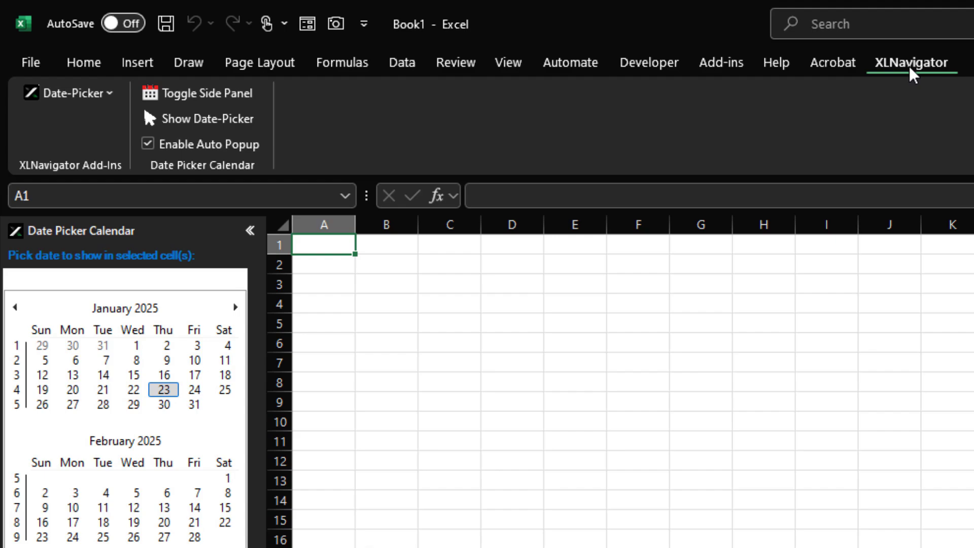
click(212, 96)
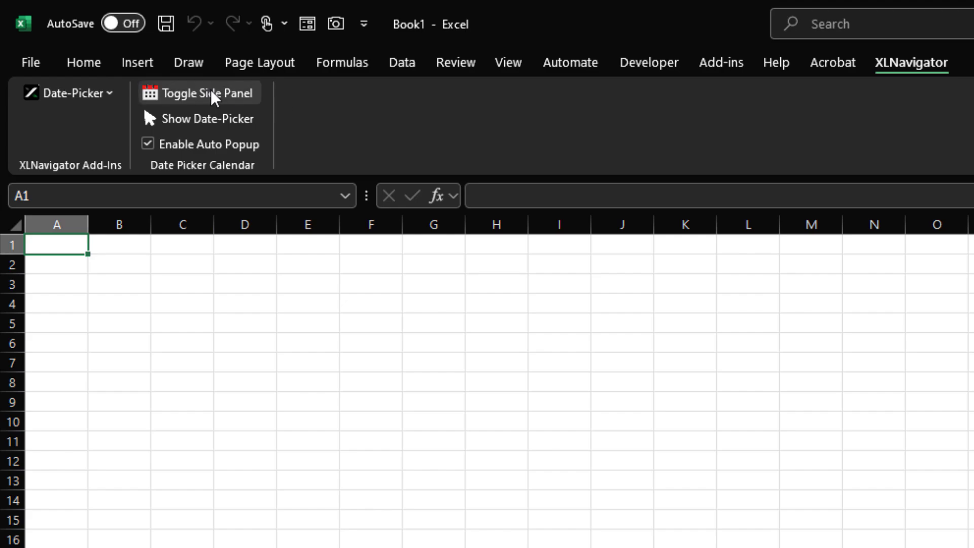
click(210, 96)
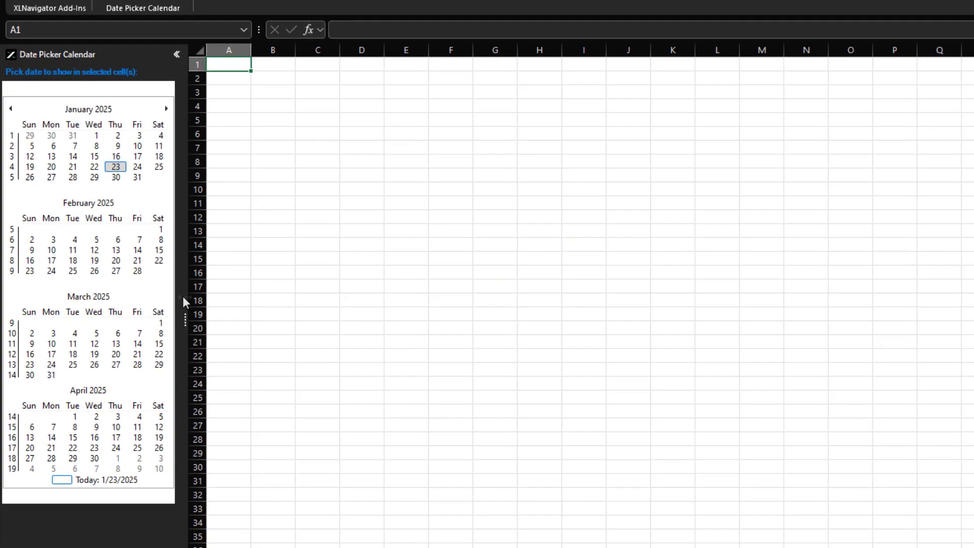
Try widening the calendar pane, then put 1/14/2025 into D7.
drag(184, 301, 549, 301)
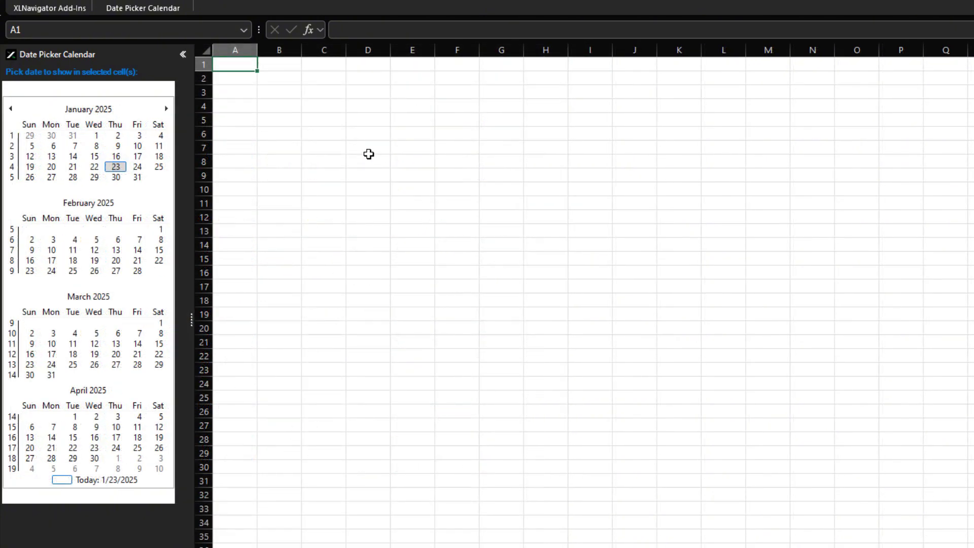
click(368, 148)
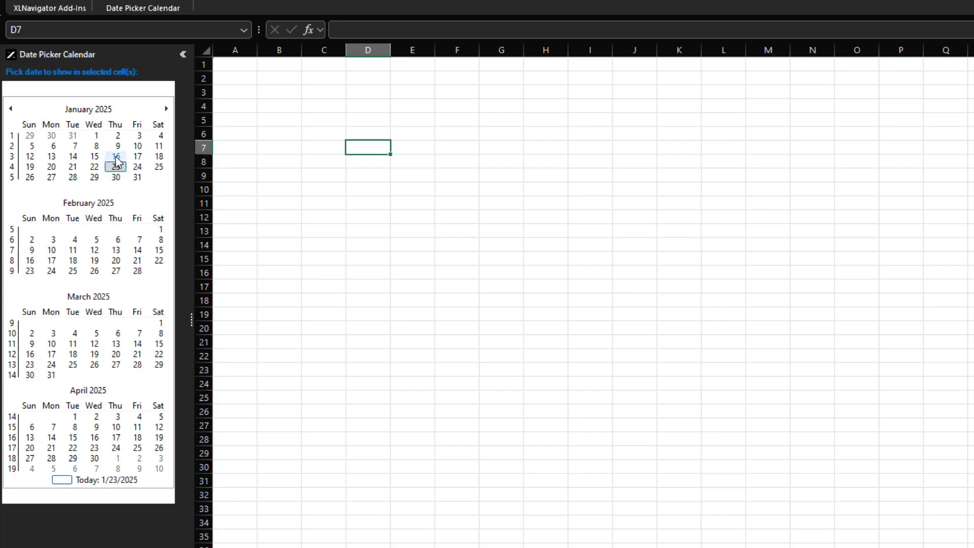
click(75, 157)
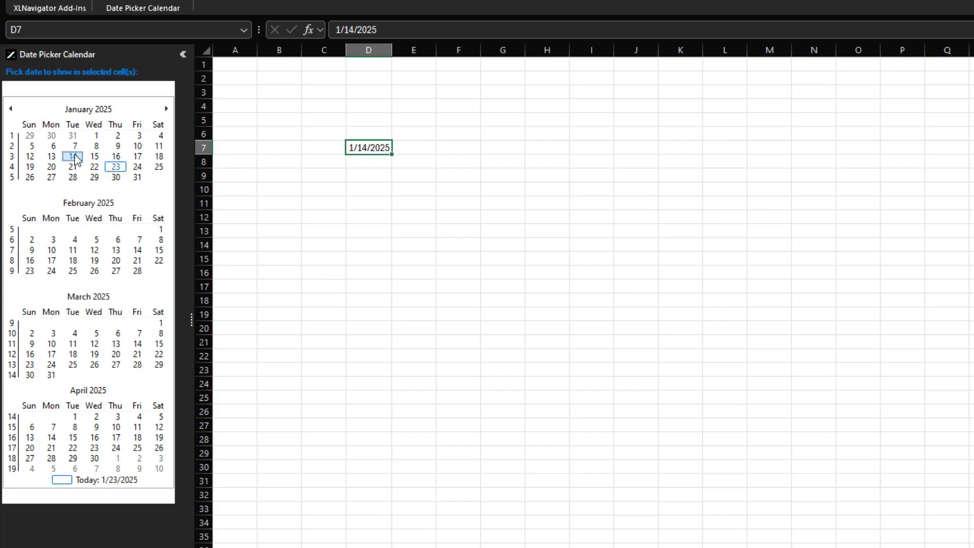
Fill C12, D17, E22 and D25 together with 2/18/2025, then reselect D7.
click(332, 217)
ctrl+click(374, 285)
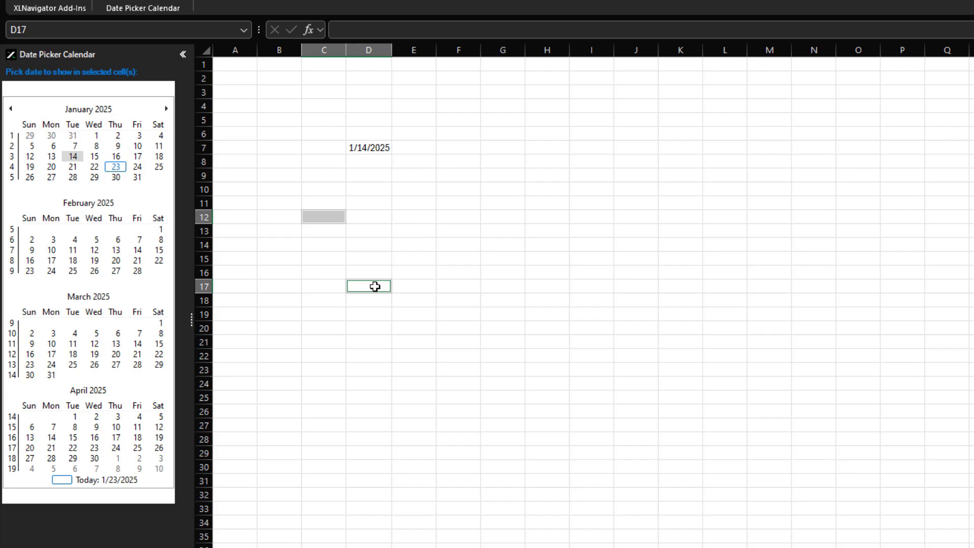
ctrl+click(420, 358)
ctrl+click(367, 396)
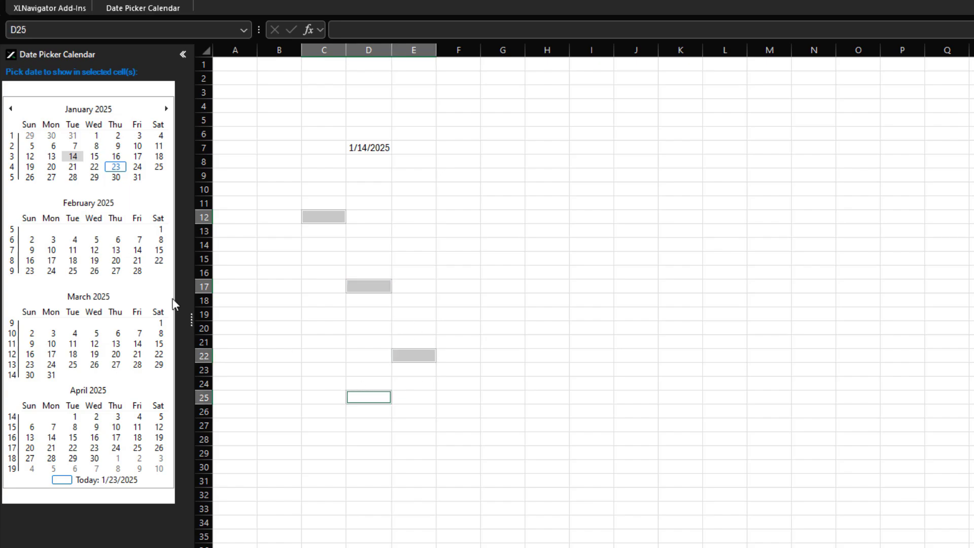
click(71, 265)
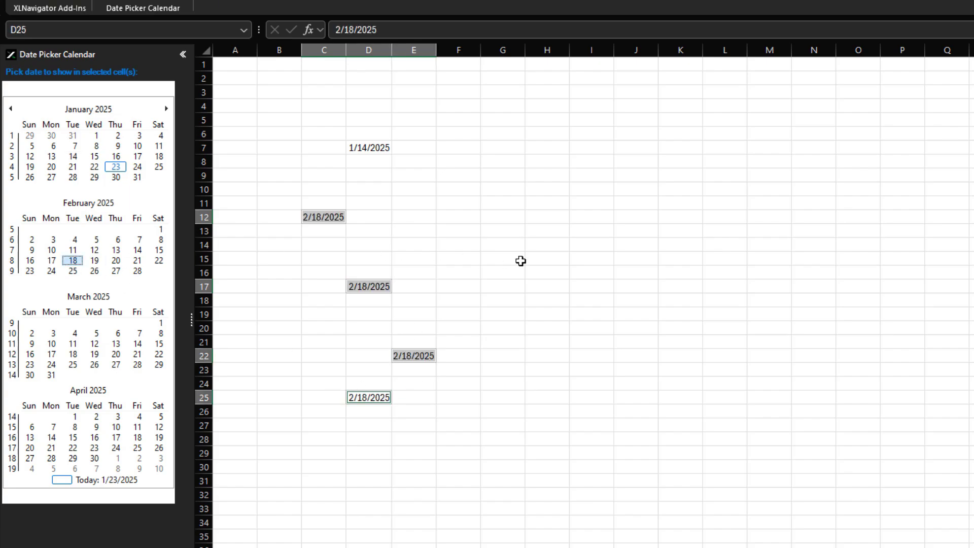
click(365, 147)
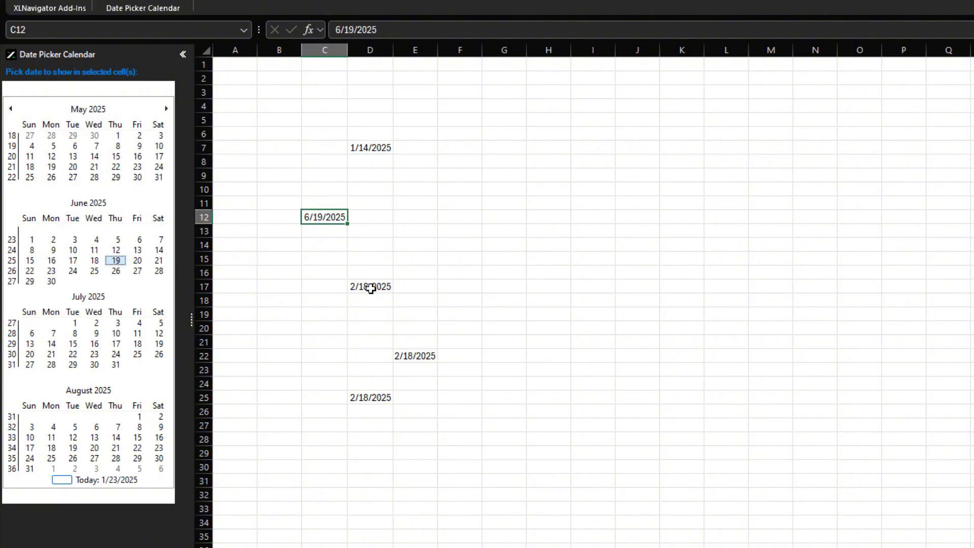
Set C12 to 6/19/2025 and check the pop-up picker on D17, D25, C12 and D7.
click(371, 288)
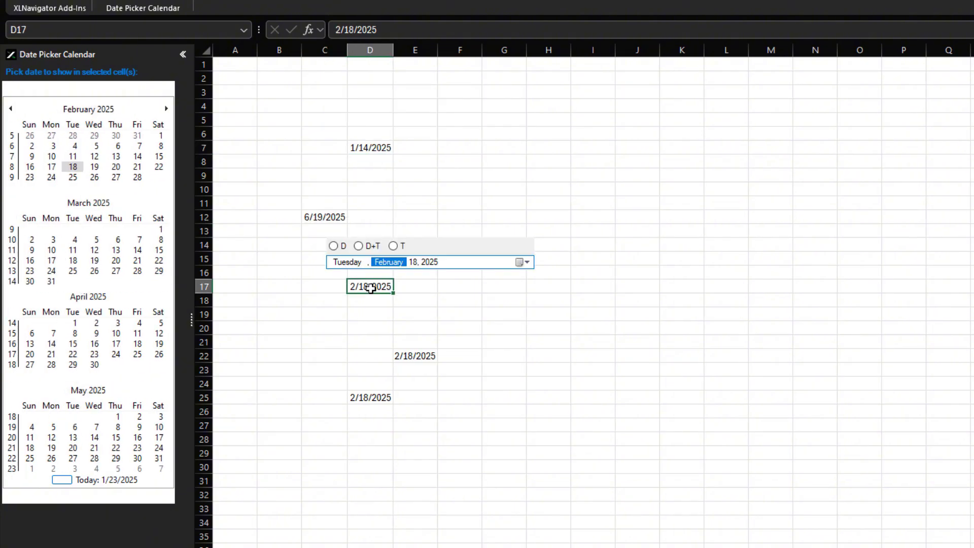
click(320, 216)
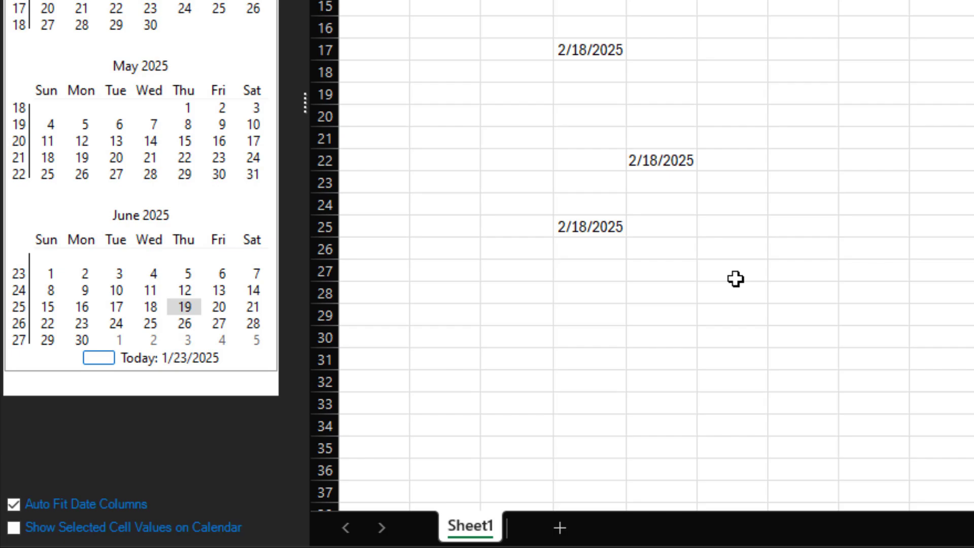
click(558, 226)
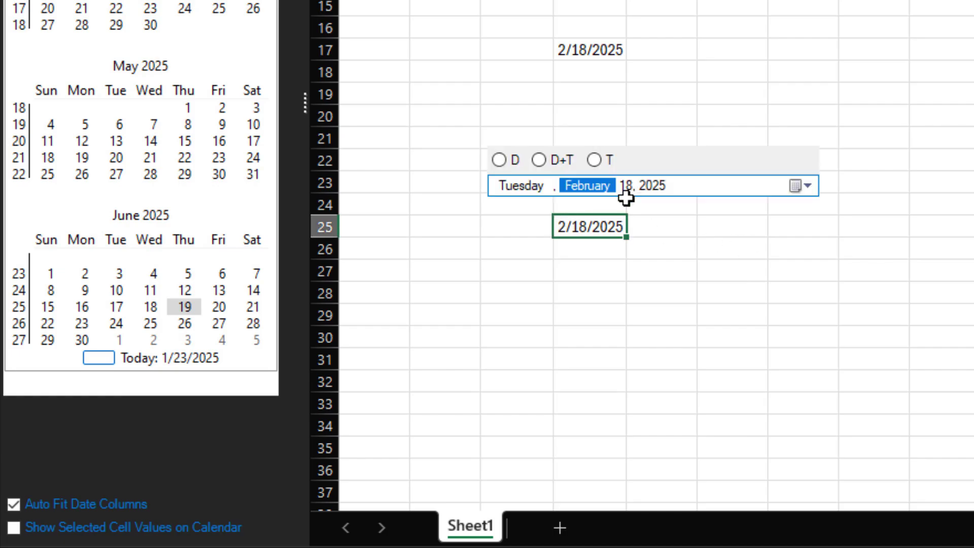
click(591, 51)
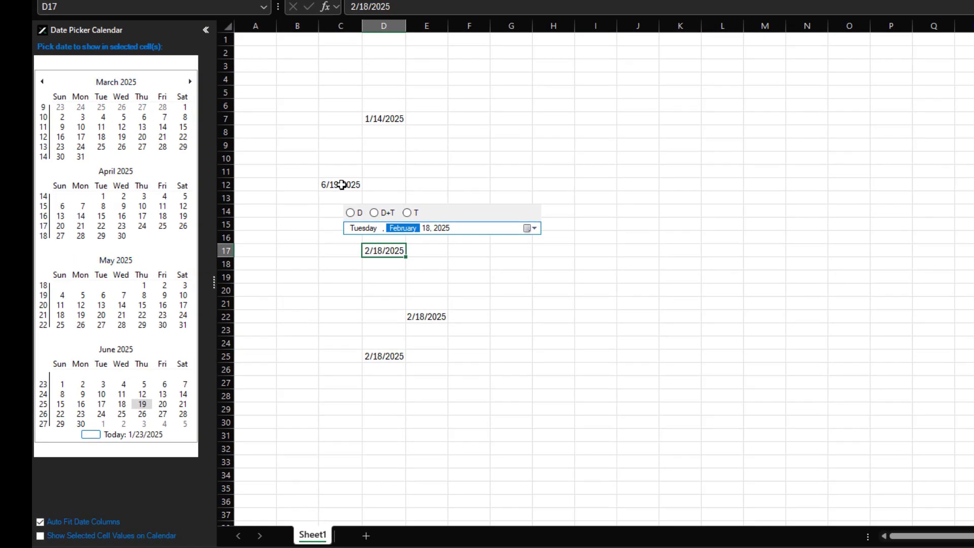
click(341, 185)
click(393, 117)
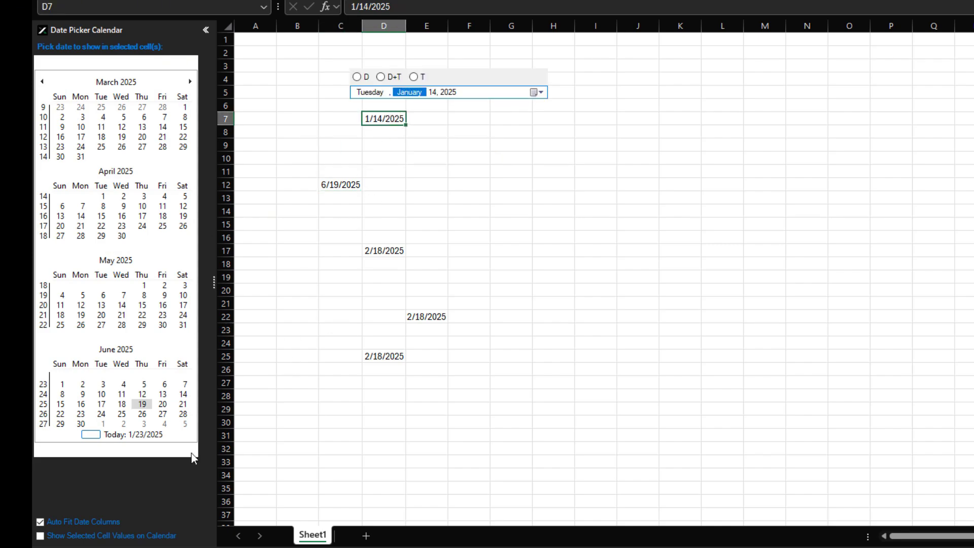
Sync the side calendar to the selected cell, then scroll the day and year parts of D17's date.
click(43, 537)
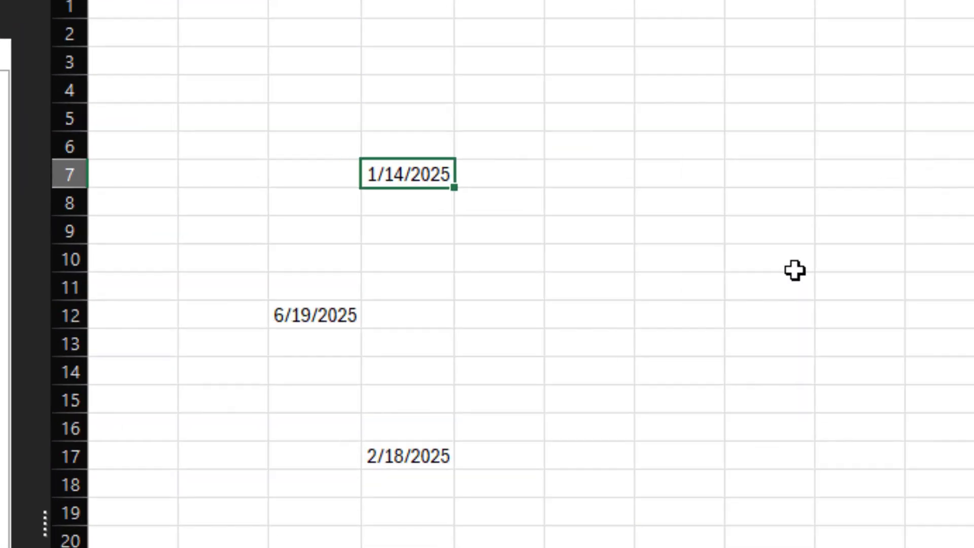
click(306, 416)
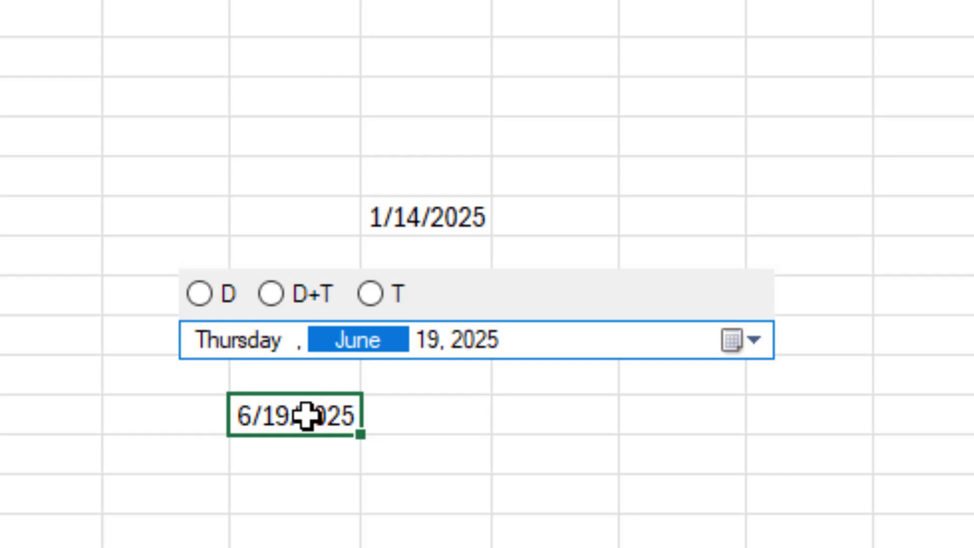
click(427, 471)
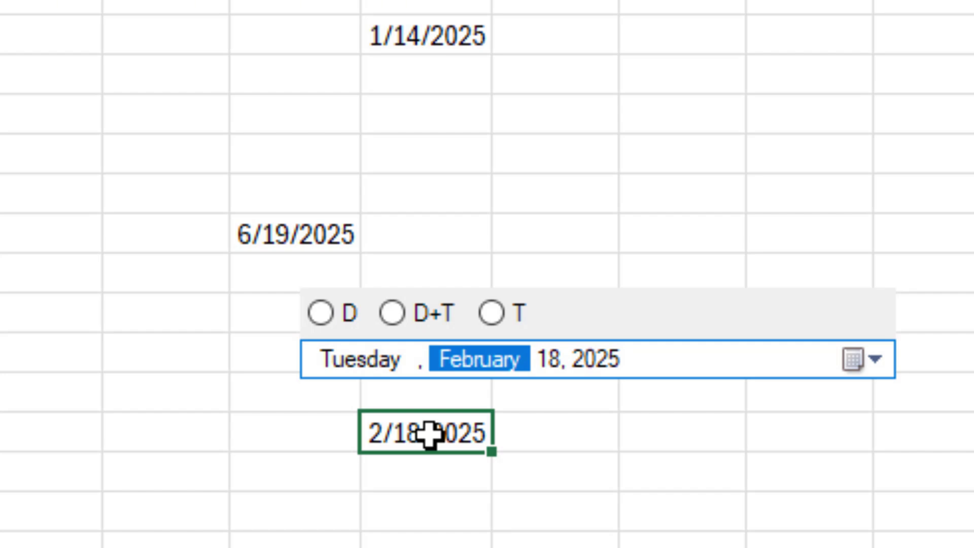
click(562, 362)
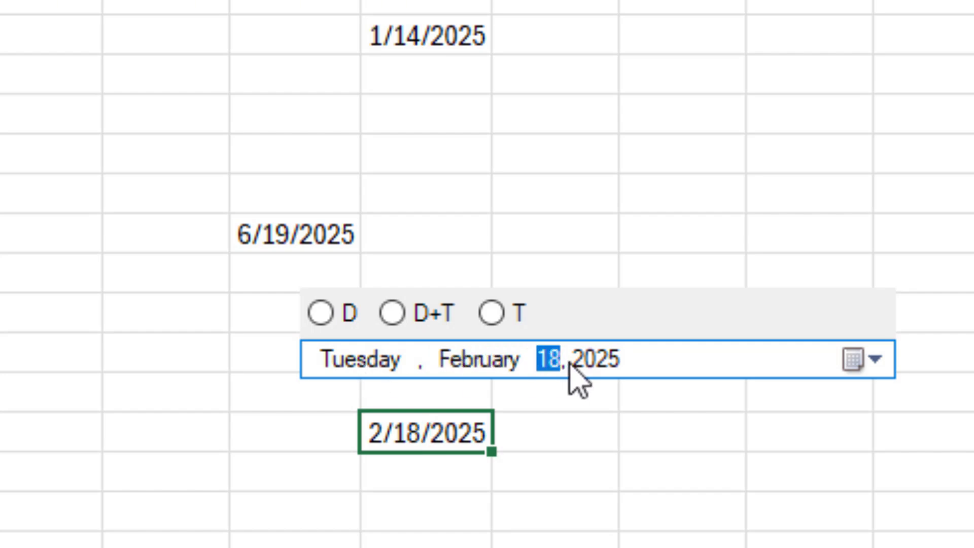
scroll(569, 364, down, 3)
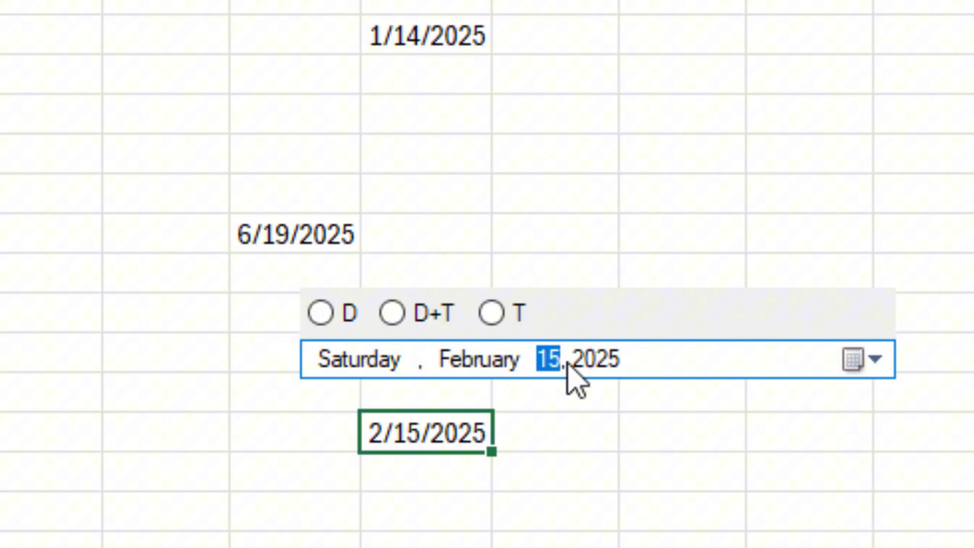
scroll(576, 380, down, 1)
click(607, 363)
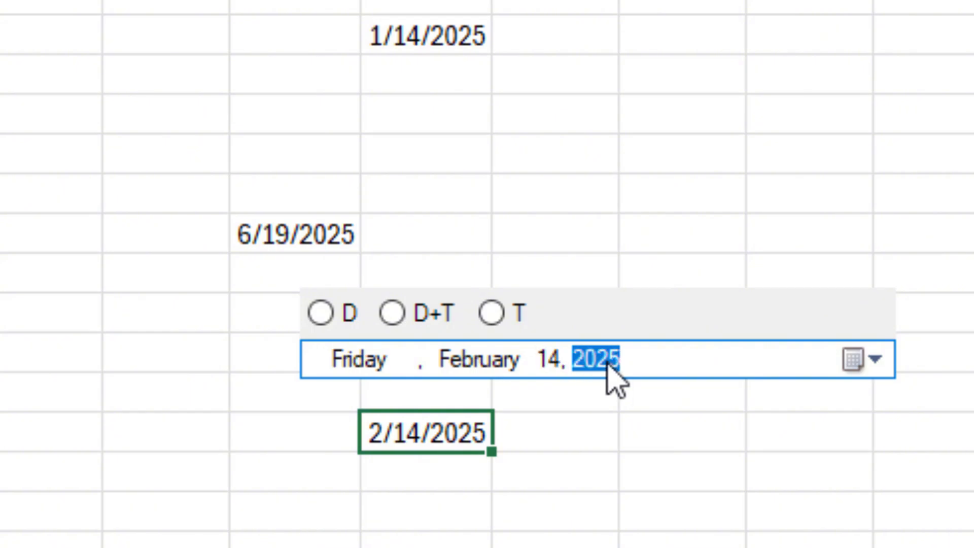
scroll(608, 361, down, 3)
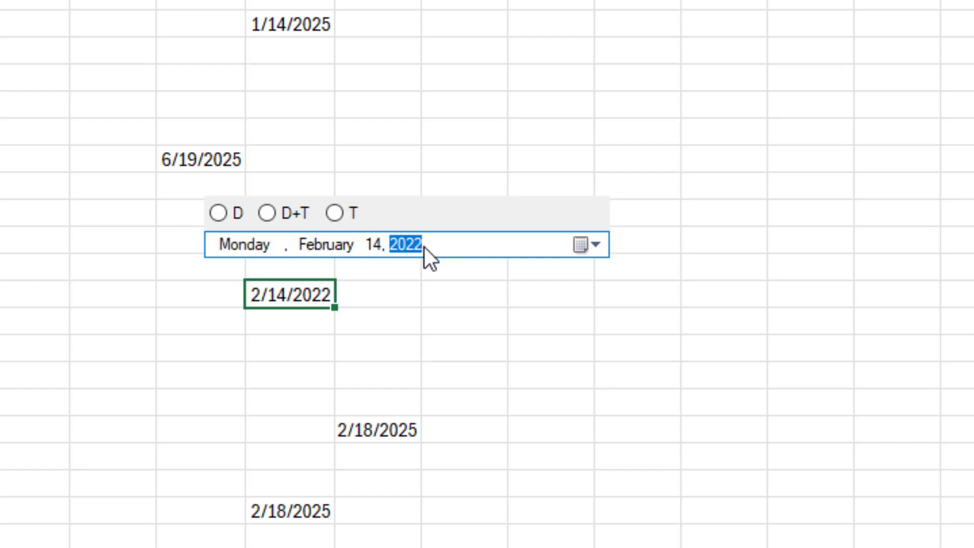
Use the popup's decade, year and month views to enter 2/13/2024 in D17.
click(585, 245)
click(392, 286)
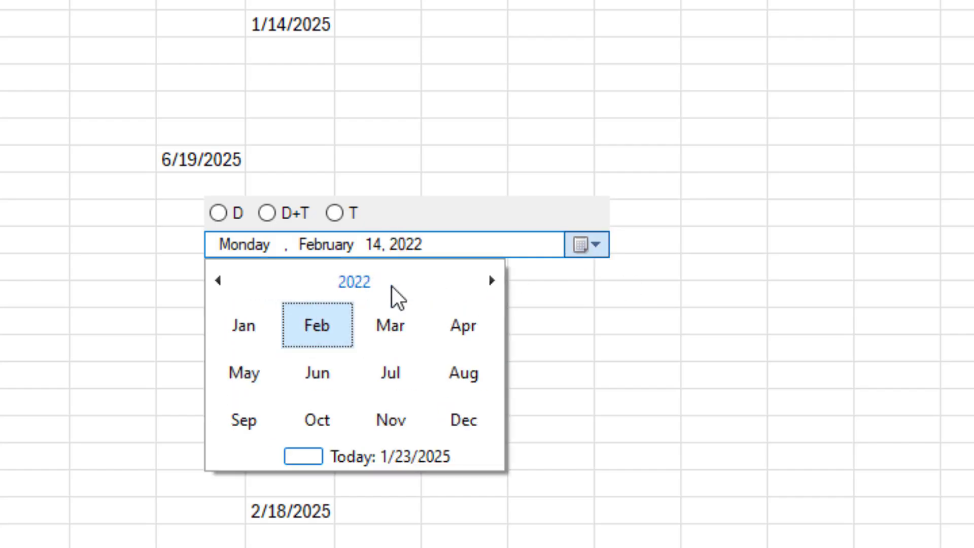
click(365, 282)
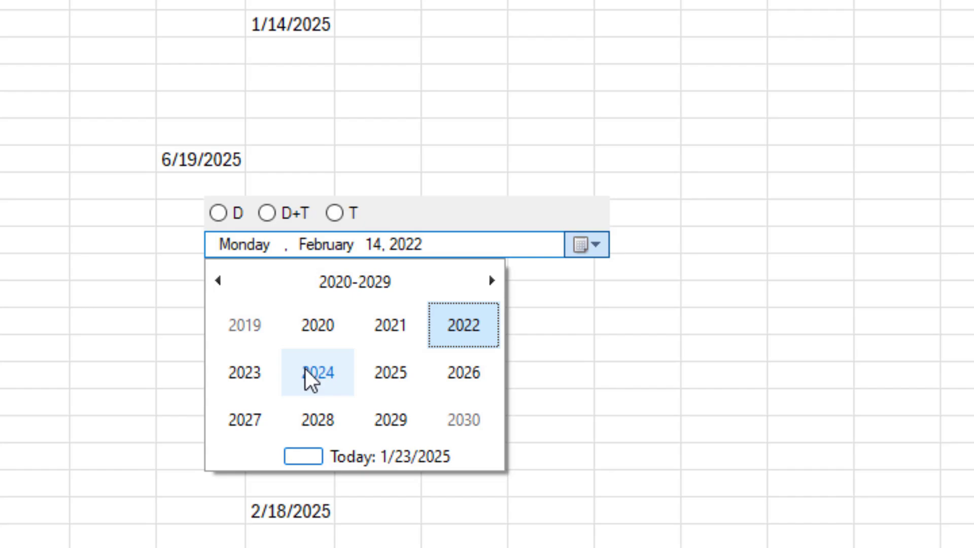
click(310, 372)
click(330, 324)
click(314, 374)
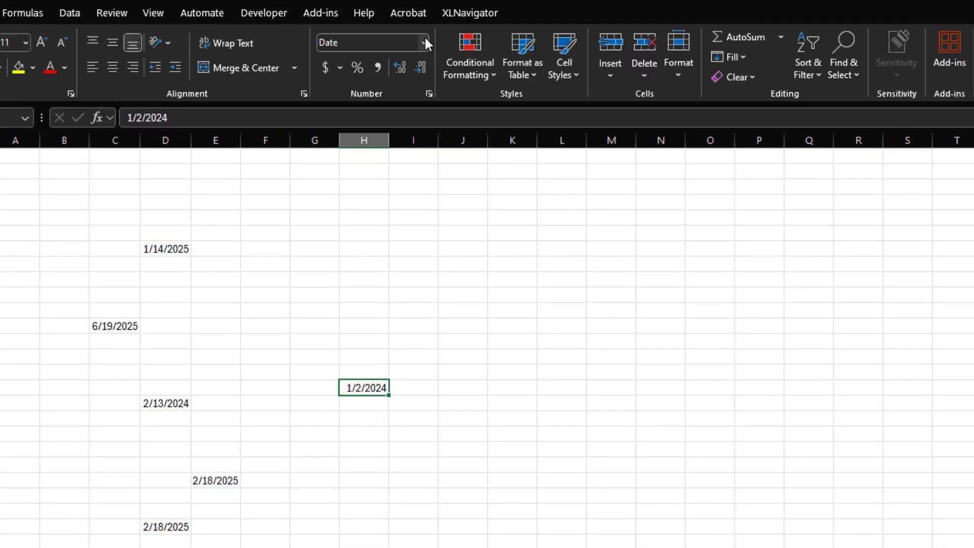
Apply the 14-Mar day-month format to the column H date and scroll its picker to May.
click(425, 41)
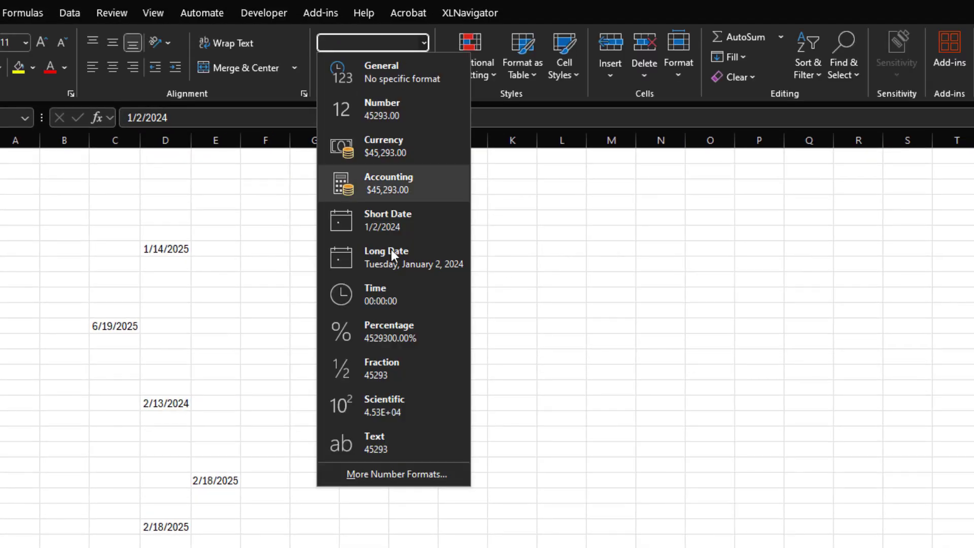
click(386, 473)
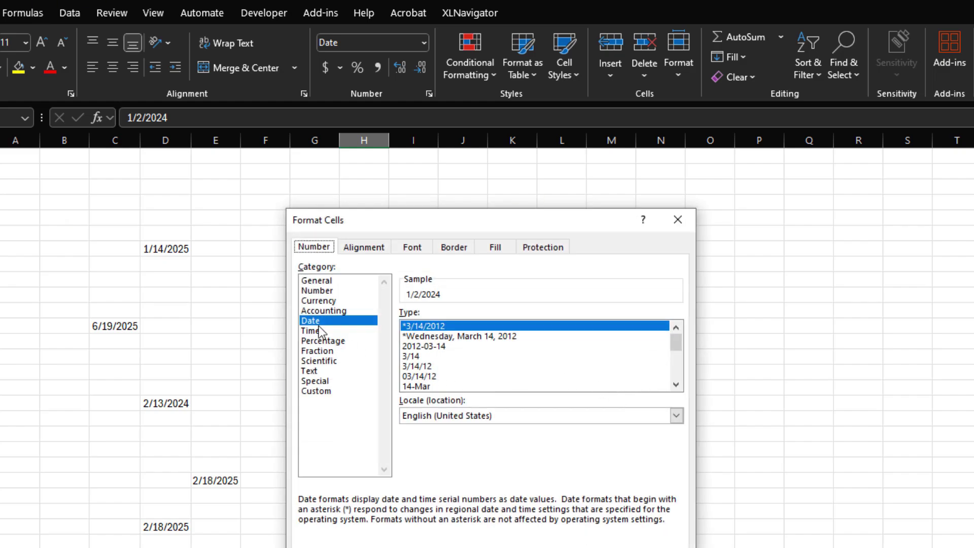
click(421, 385)
click(564, 458)
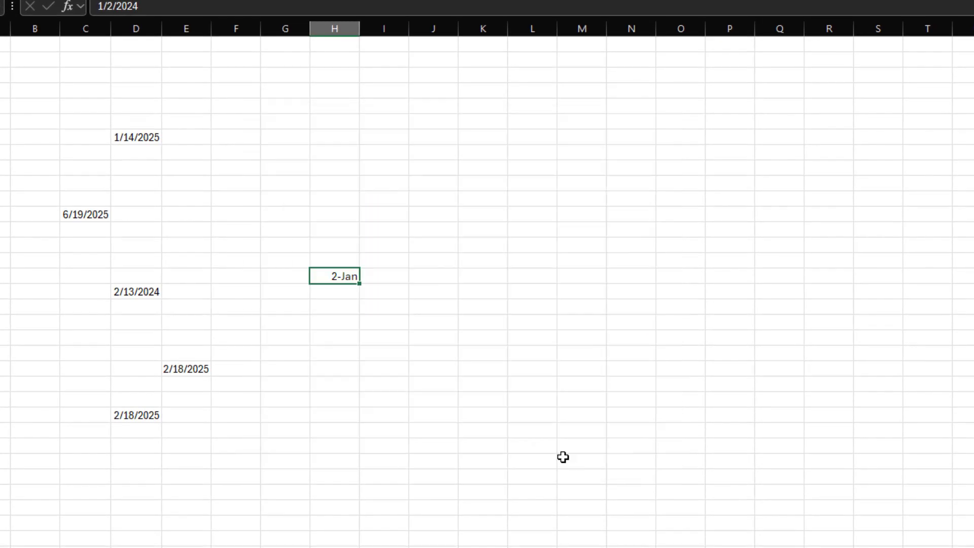
click(339, 275)
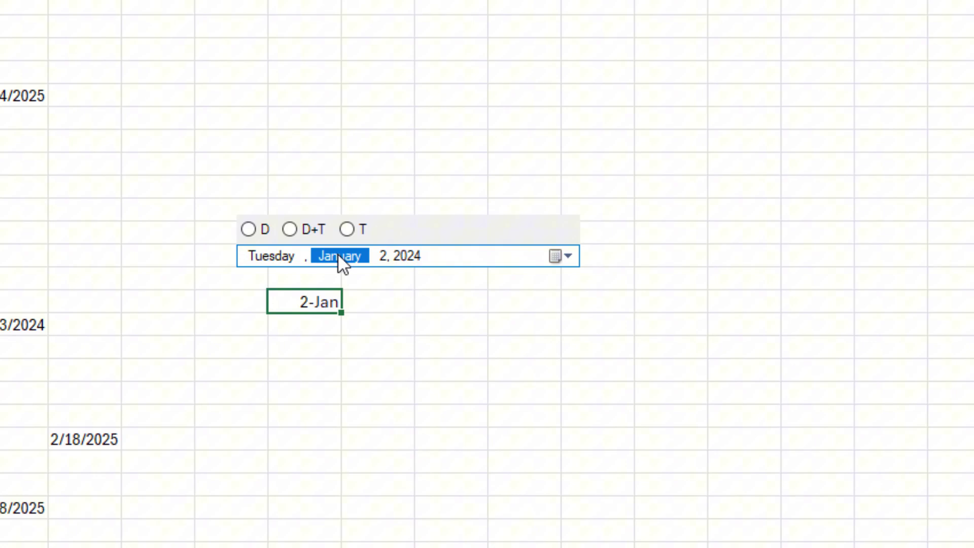
scroll(337, 253, up, 4)
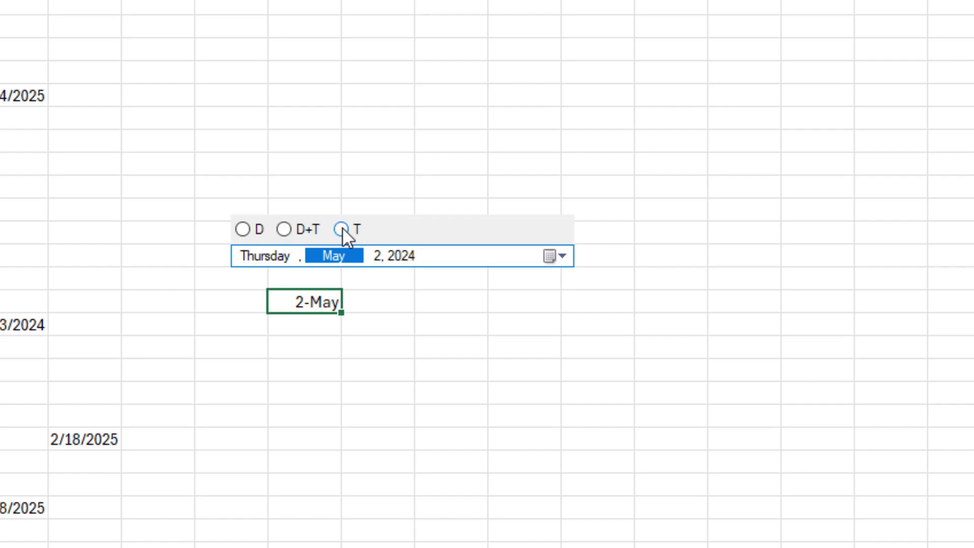
Switch the picker output from date to date plus time and set the hour to 12.
click(243, 229)
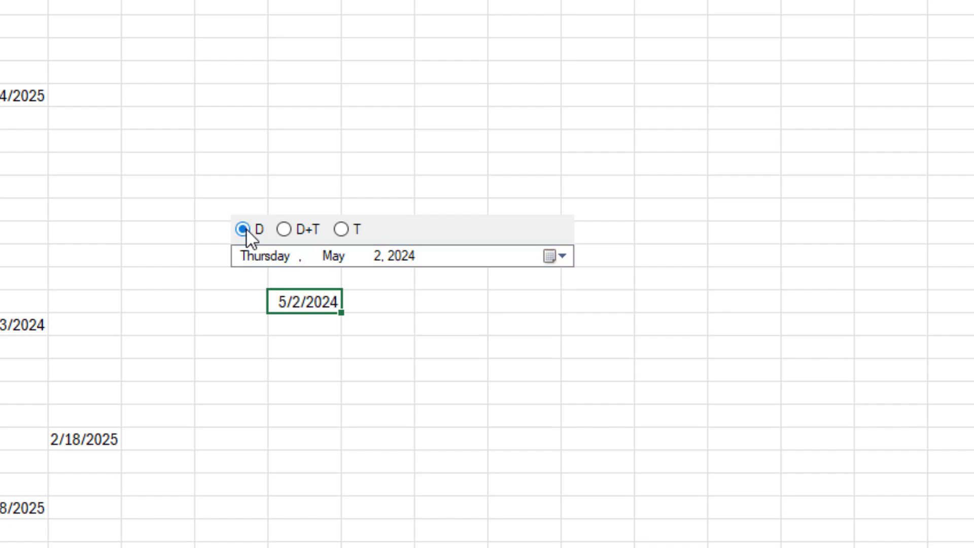
click(288, 230)
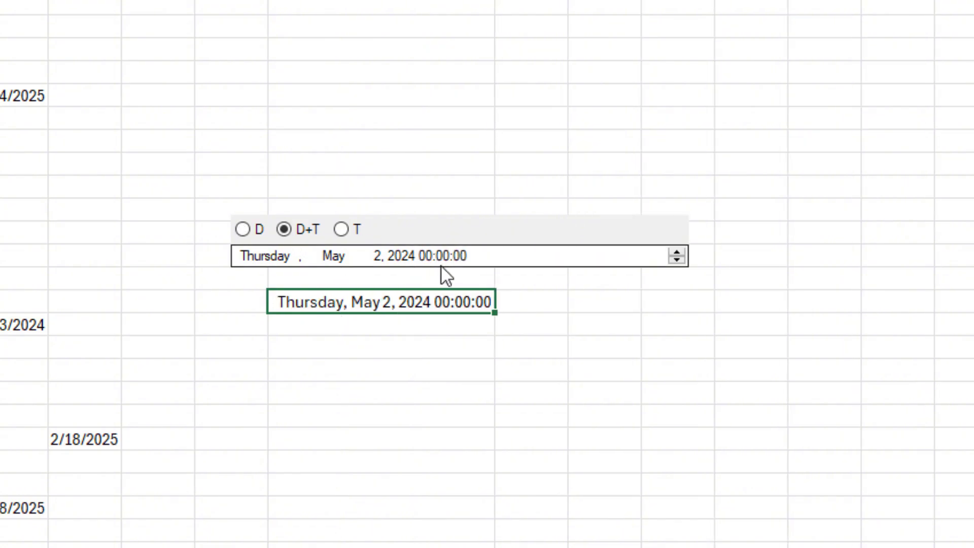
click(429, 255)
text(12)
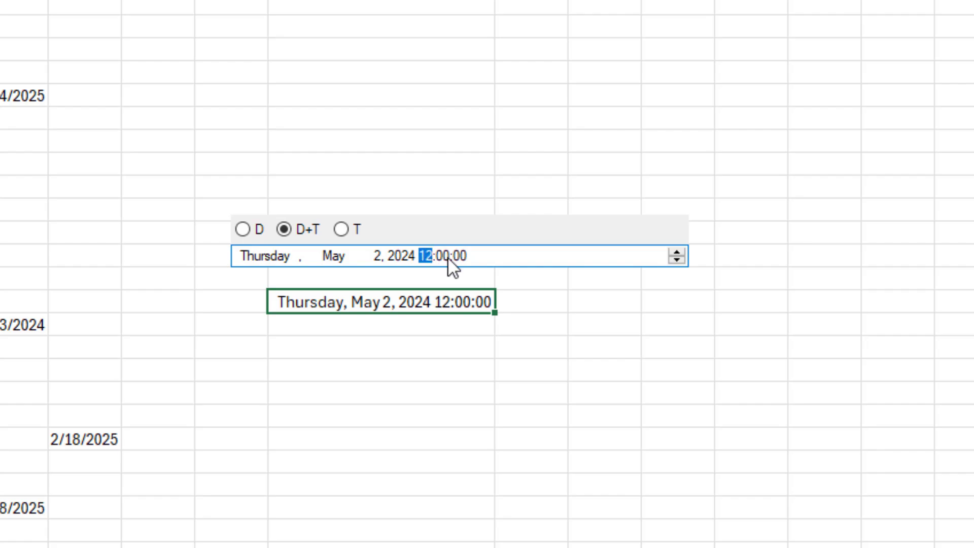
click(420, 209)
In H9's time picker, toggle AM/PM and raise the hour to 5, giving 17:00:00.
click(376, 140)
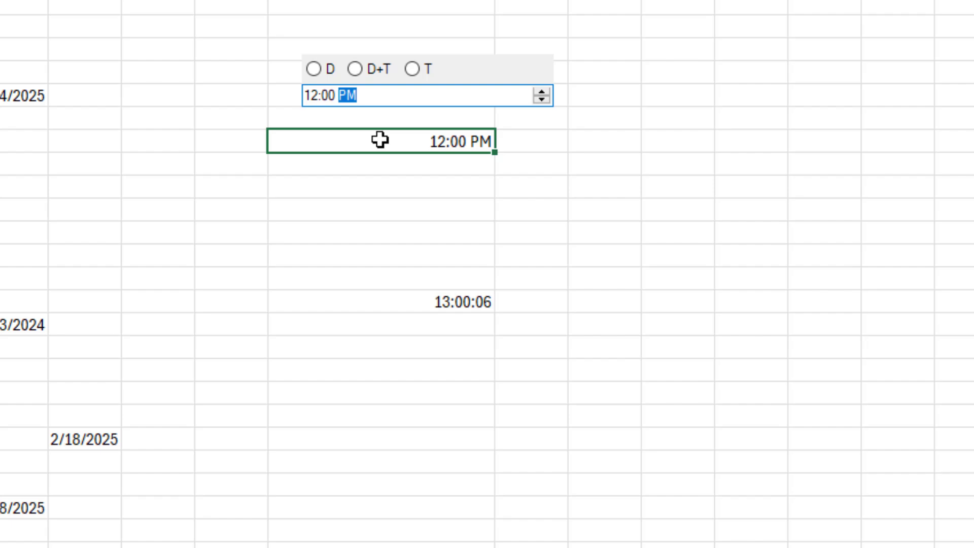
text(ap)
click(319, 97)
key(Up)
key(Up)
key(Up)
key(Up)
key(Up)
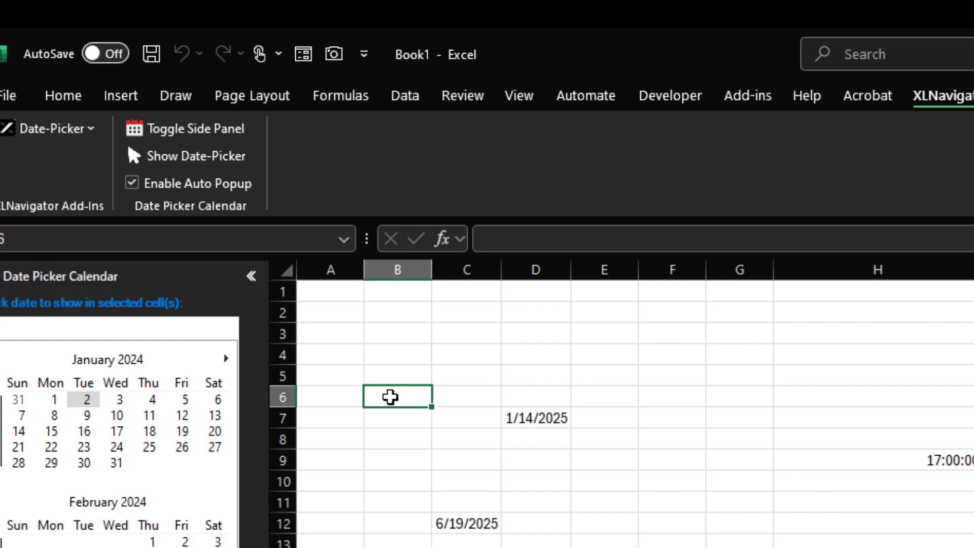
Show the picker on demand with date-only output, then pop it up on D3 and enter 1/8/2025.
click(179, 157)
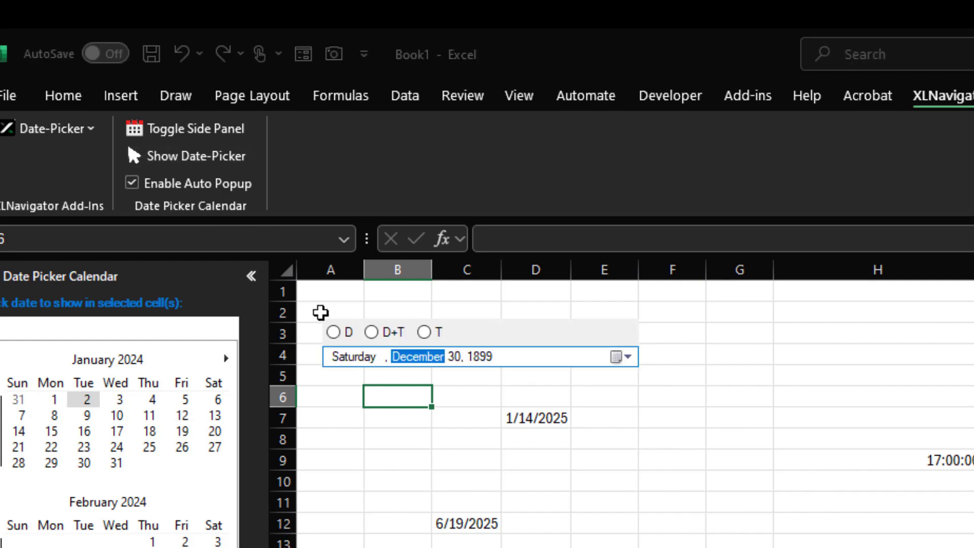
click(333, 332)
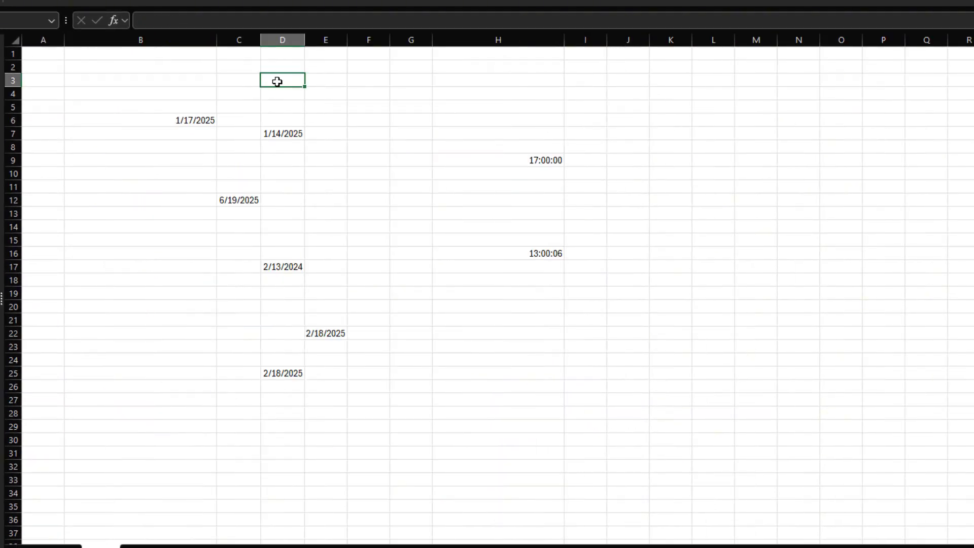
right_click(277, 81)
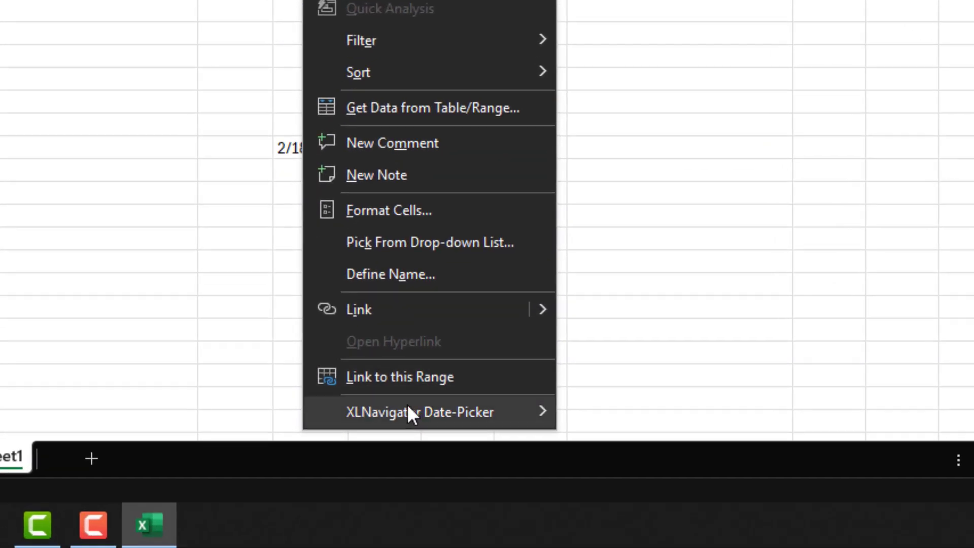
mouse_move(408, 409)
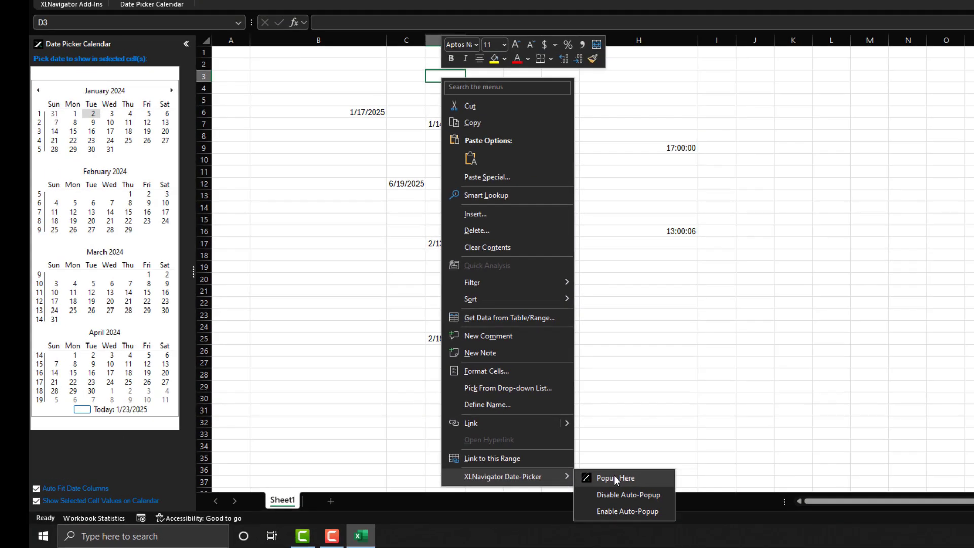
click(632, 421)
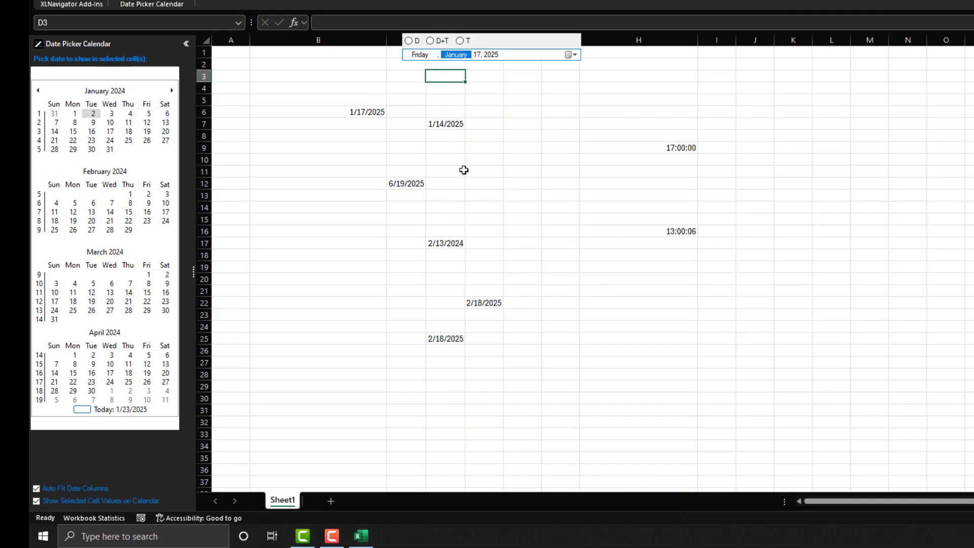
click(443, 74)
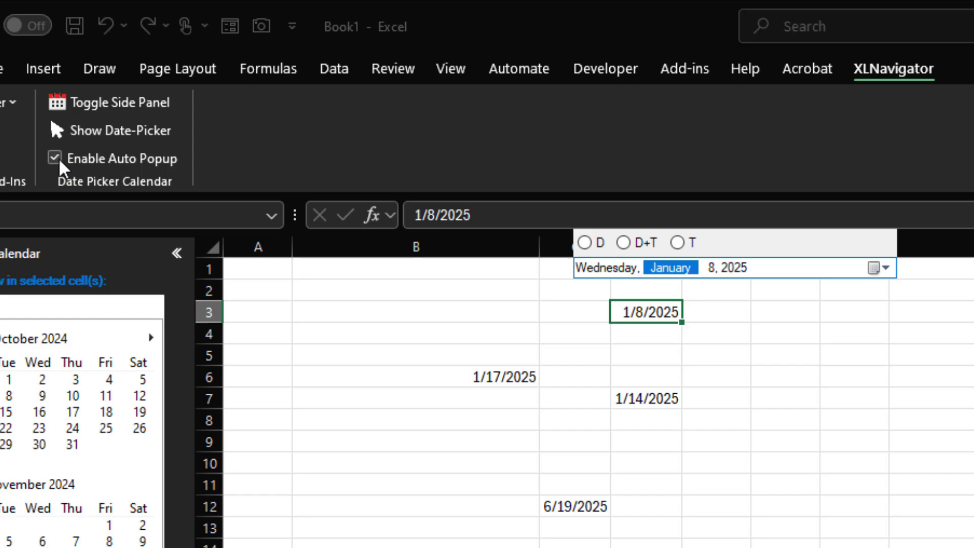
Disable Enable Auto Popup, confirm E8 and D3 show no picker, and open E2's shortcut menu.
click(60, 161)
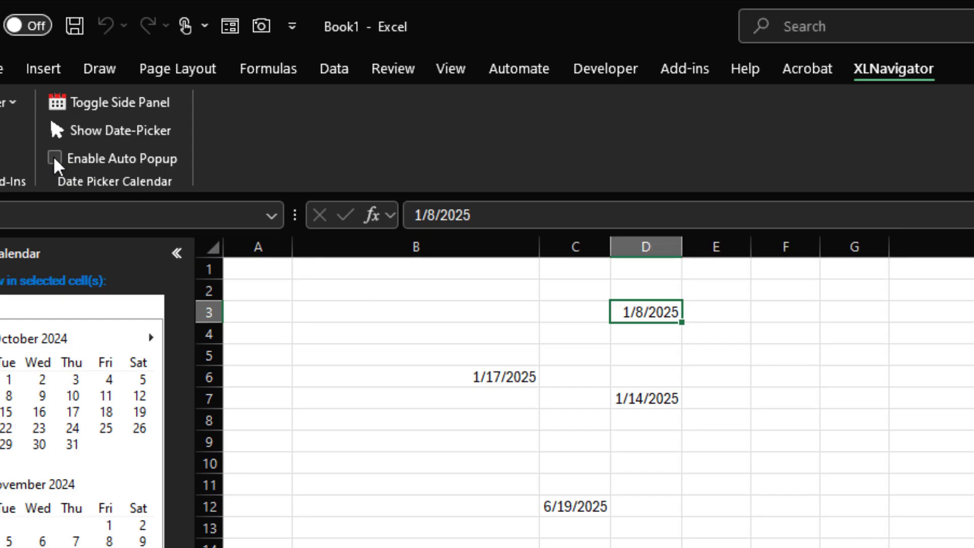
click(717, 422)
click(649, 314)
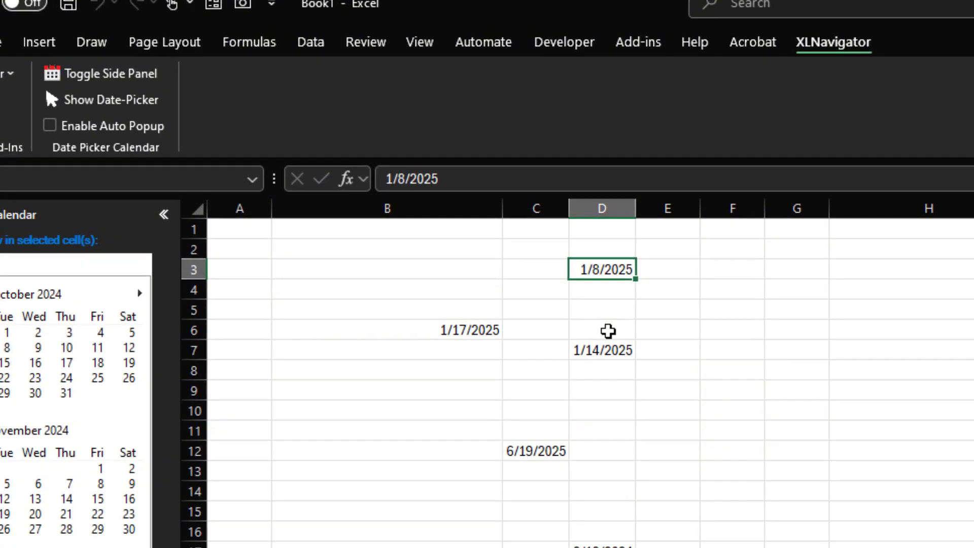
click(743, 293)
right_click(743, 293)
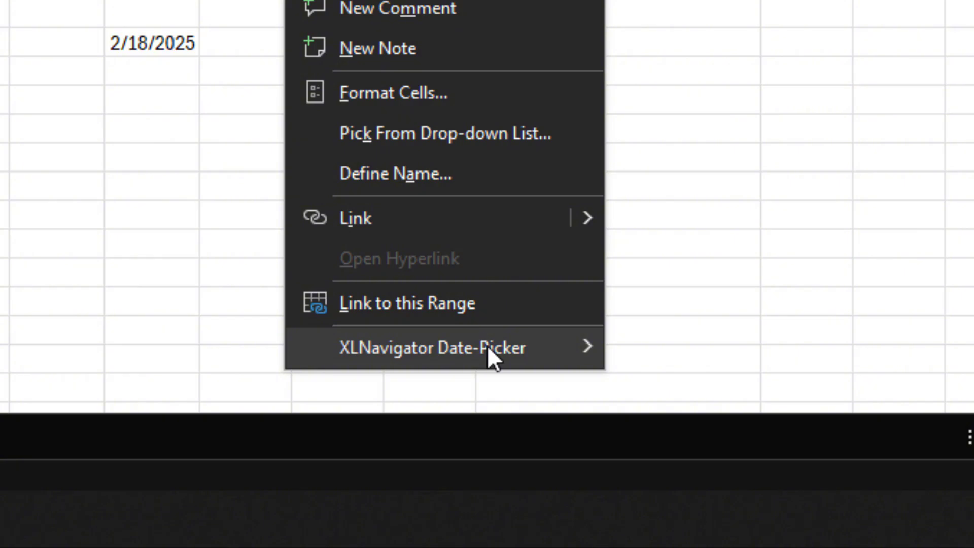
mouse_move(488, 347)
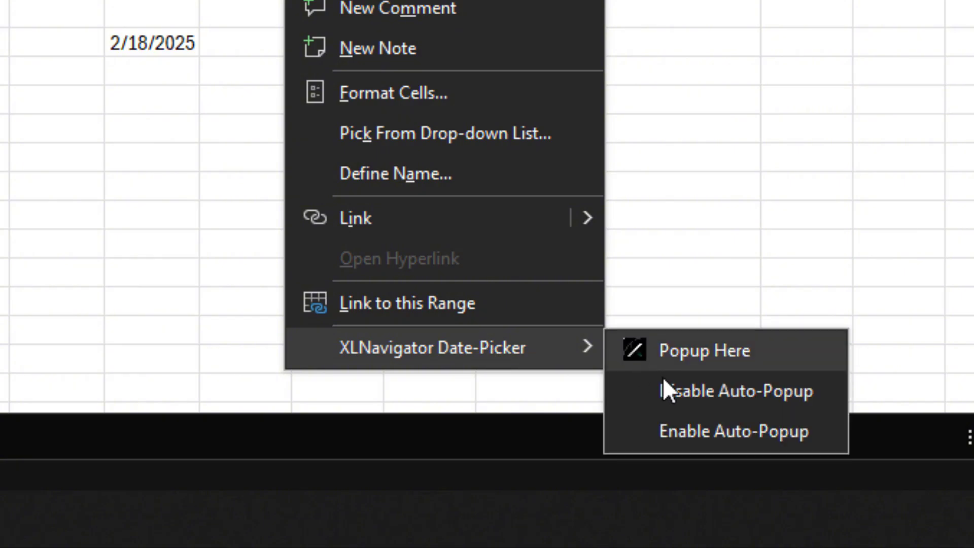
Re-enable Auto-Popup, then select G16 and D3 so D3's January 8, 2025 picker appears.
click(677, 431)
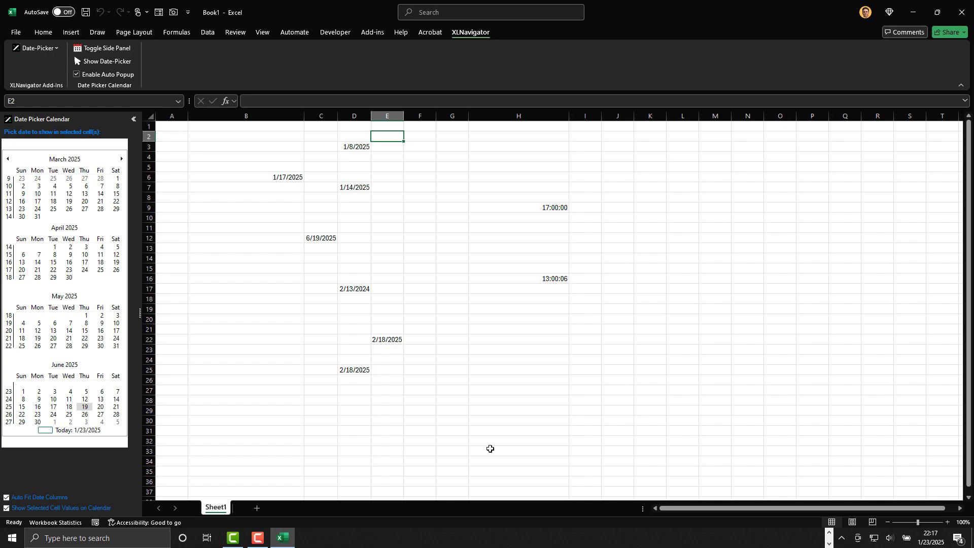
click(441, 193)
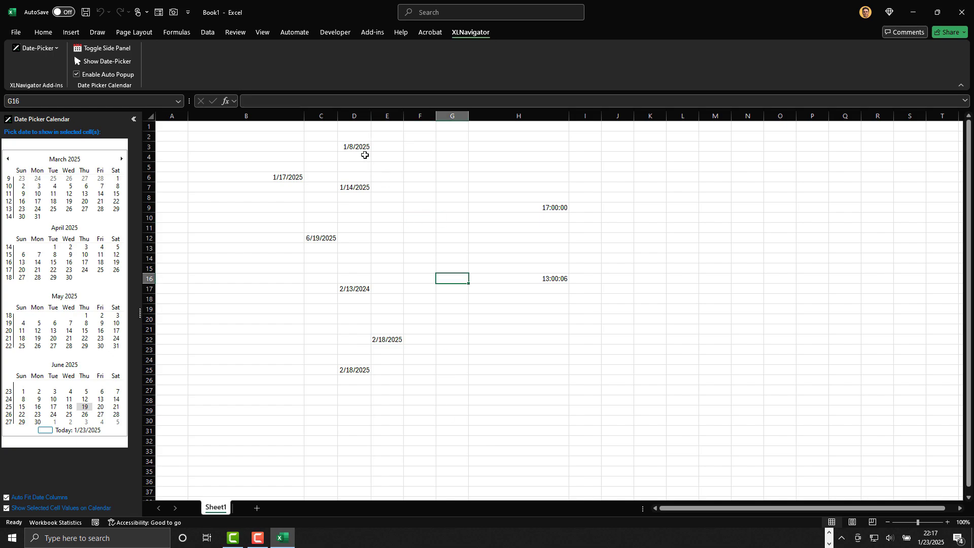
click(353, 146)
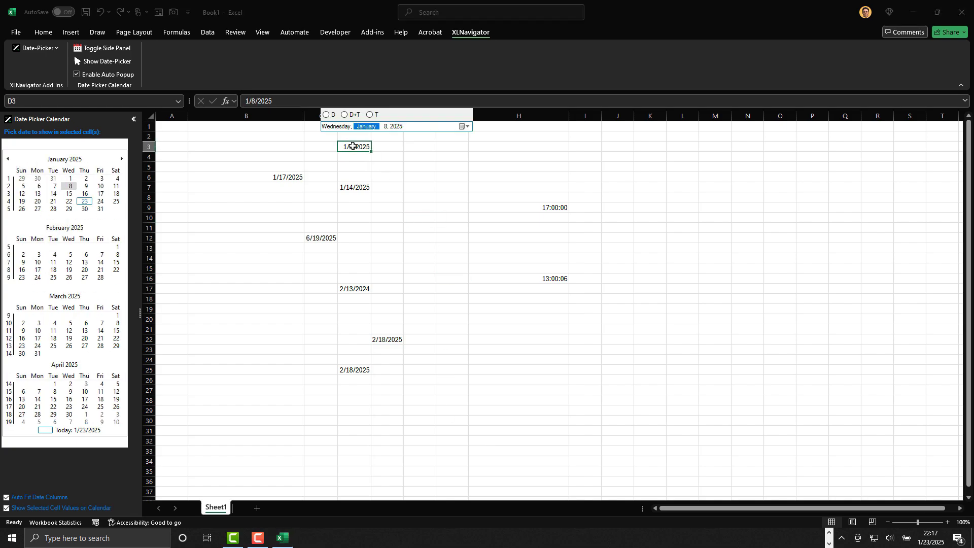